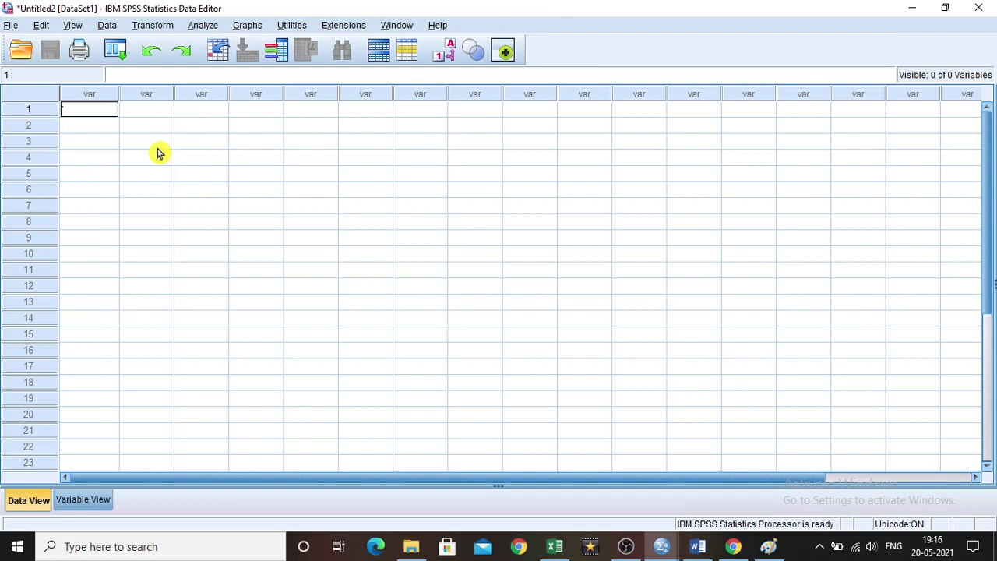
# - Create variable VAR00004 with an entry in the first row of the empty Untitled2 sheet
pyautogui.click(98, 132)
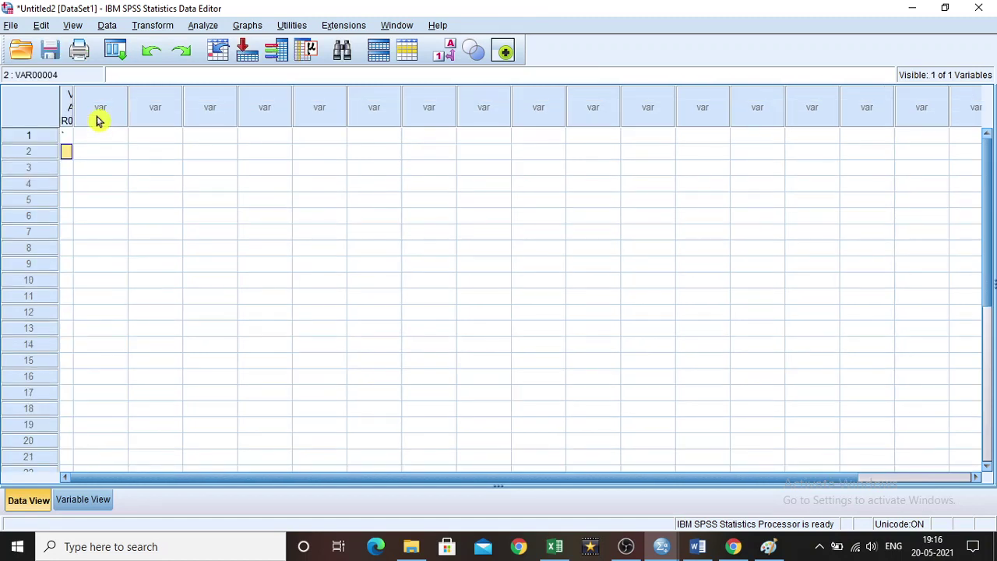
# - Open the sample data file customer_dbase.sav through File > Open > Data
pyautogui.click(11, 25)
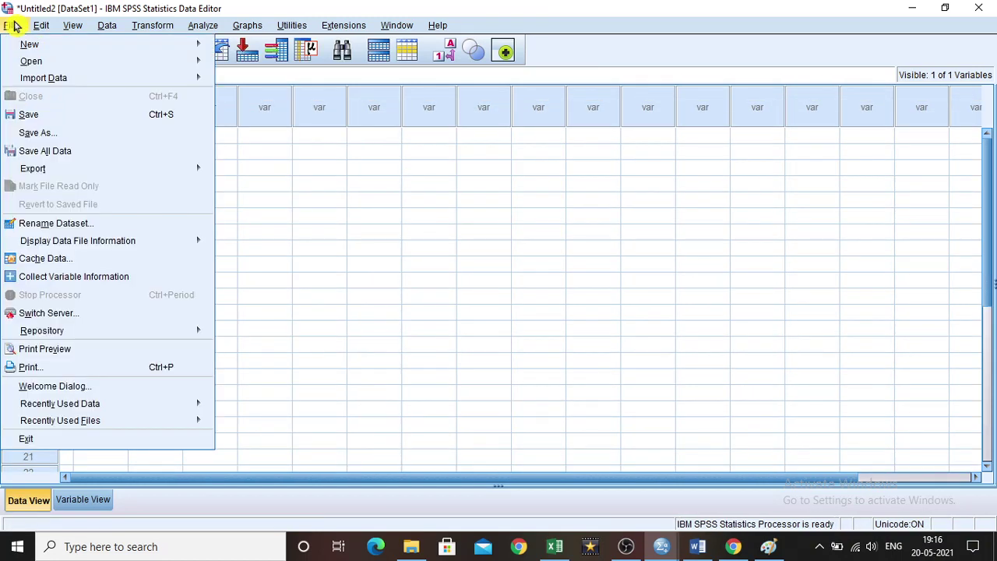
pyautogui.moveTo(41, 67)
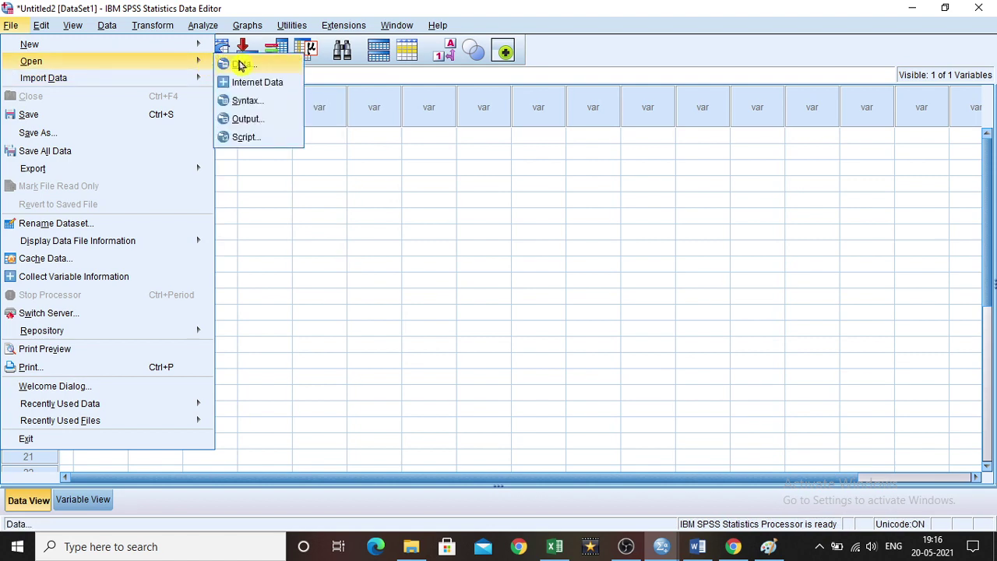
pyautogui.click(243, 67)
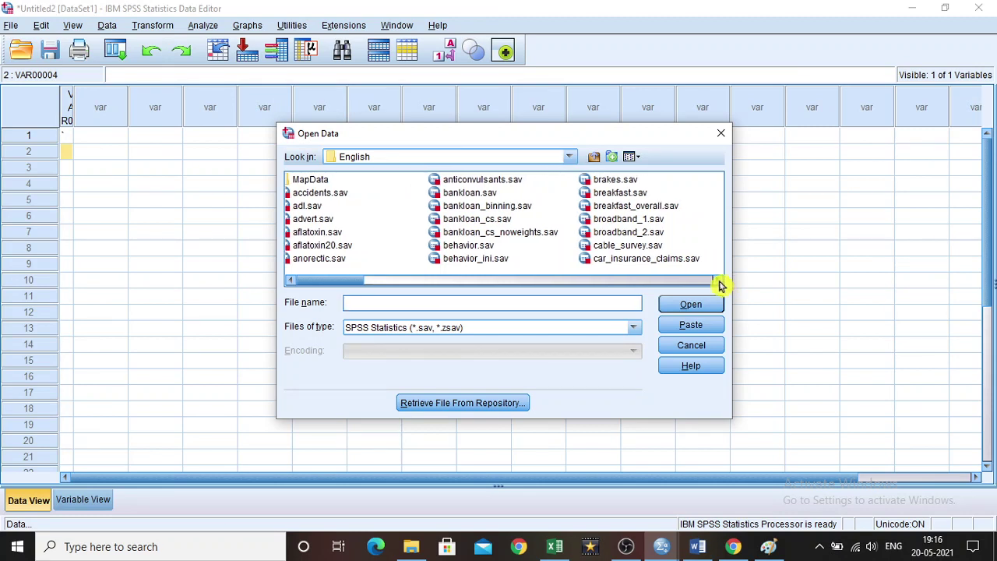
pyautogui.click(718, 280)
pyautogui.click(718, 280)
pyautogui.click(719, 280)
pyautogui.click(719, 281)
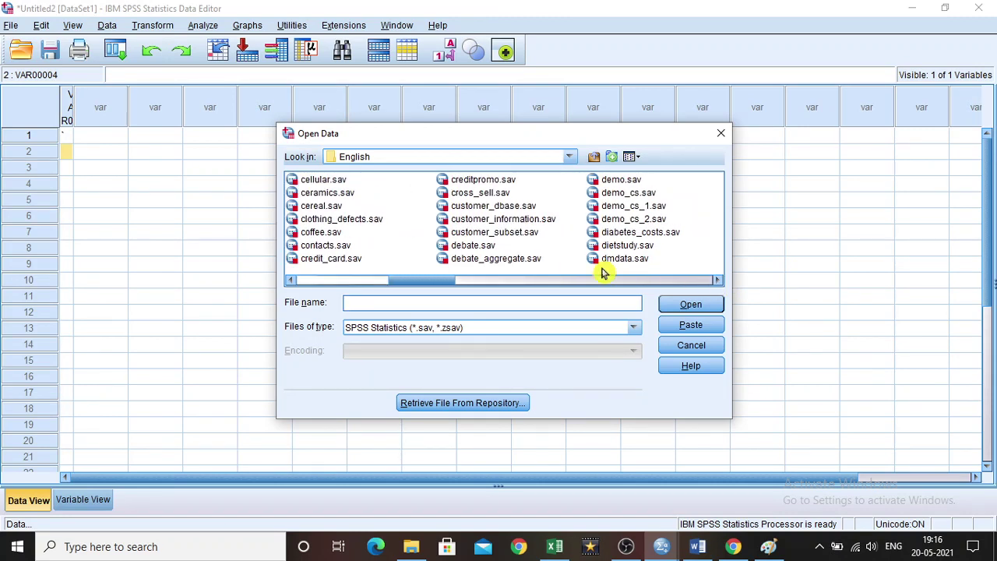
pyautogui.click(505, 207)
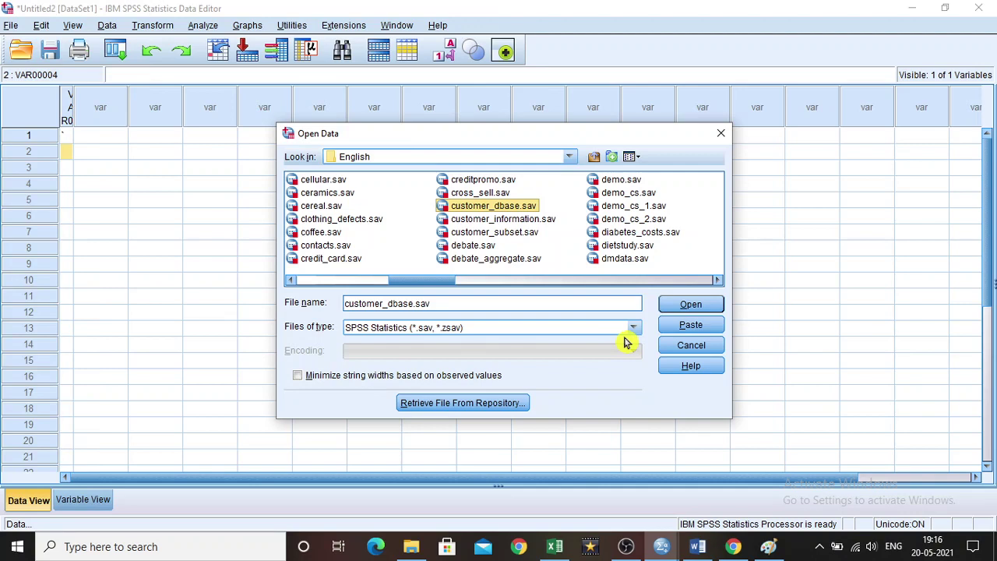
pyautogui.click(675, 304)
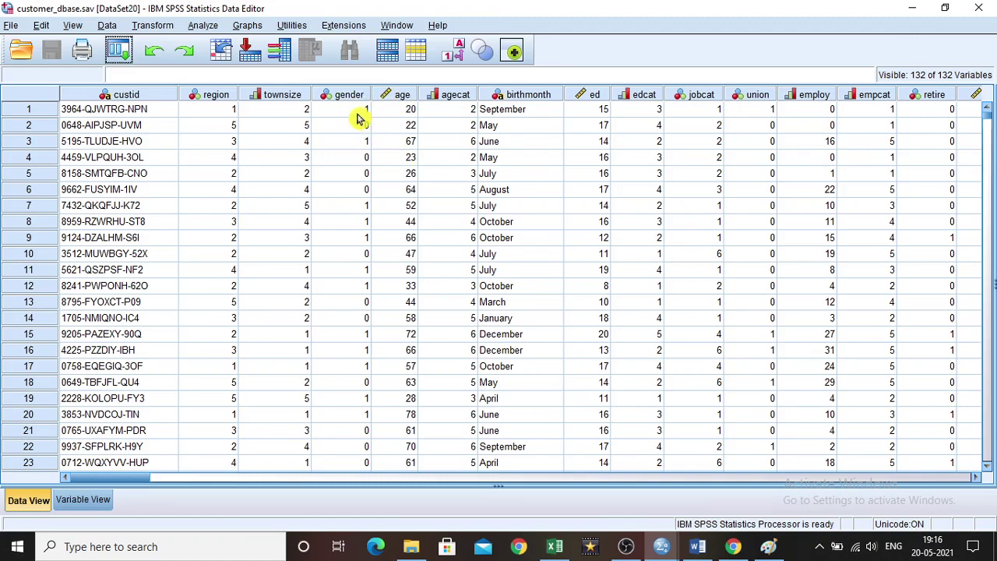
# - Check the column info for gender (numeric, nominal, labelled Gender) and age (scale)
pyautogui.moveTo(341, 99)
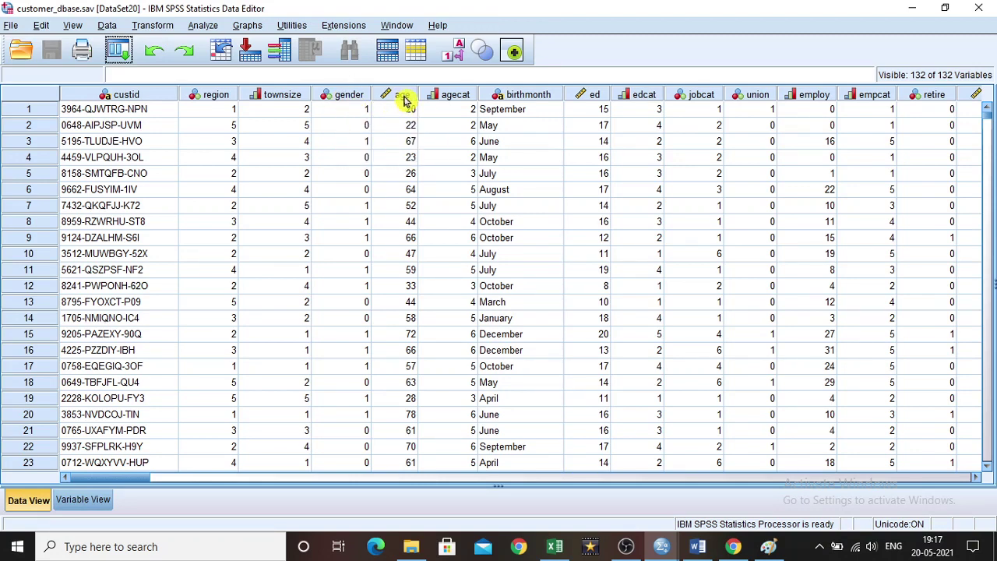
pyautogui.moveTo(404, 101)
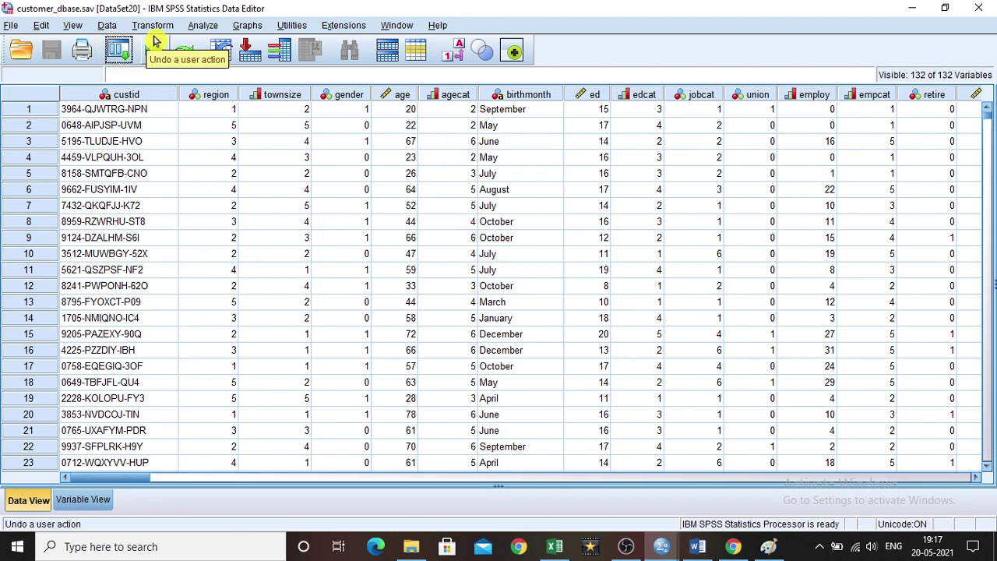
# - Open the Crosstabs dialog under Analyze > Descriptive Statistics
pyautogui.click(202, 25)
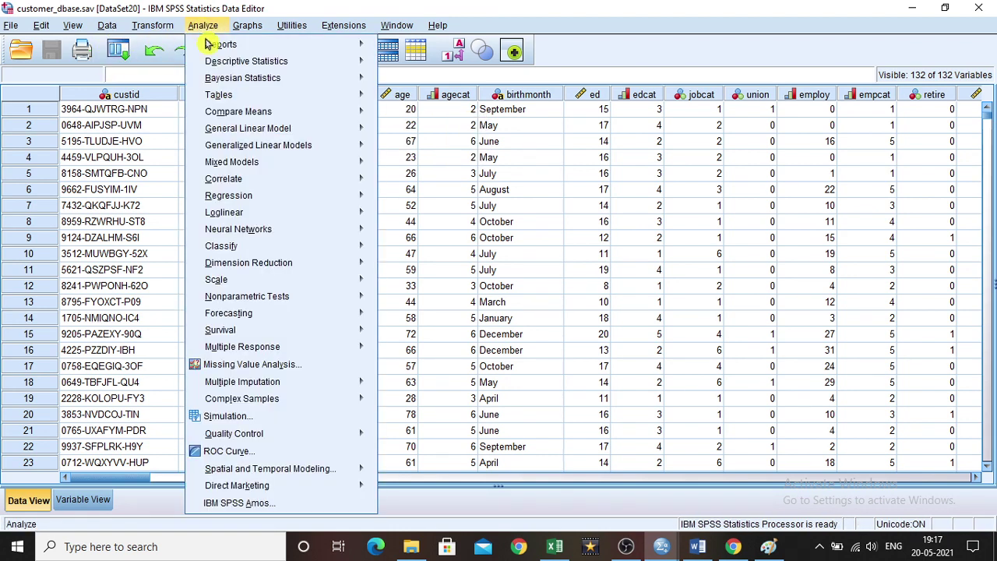
pyautogui.moveTo(226, 62)
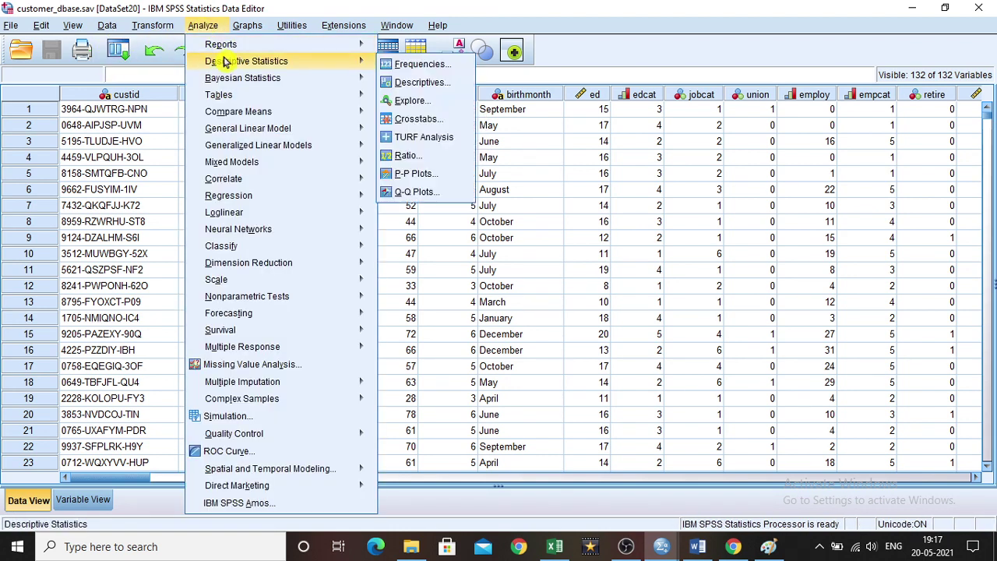
pyautogui.click(440, 125)
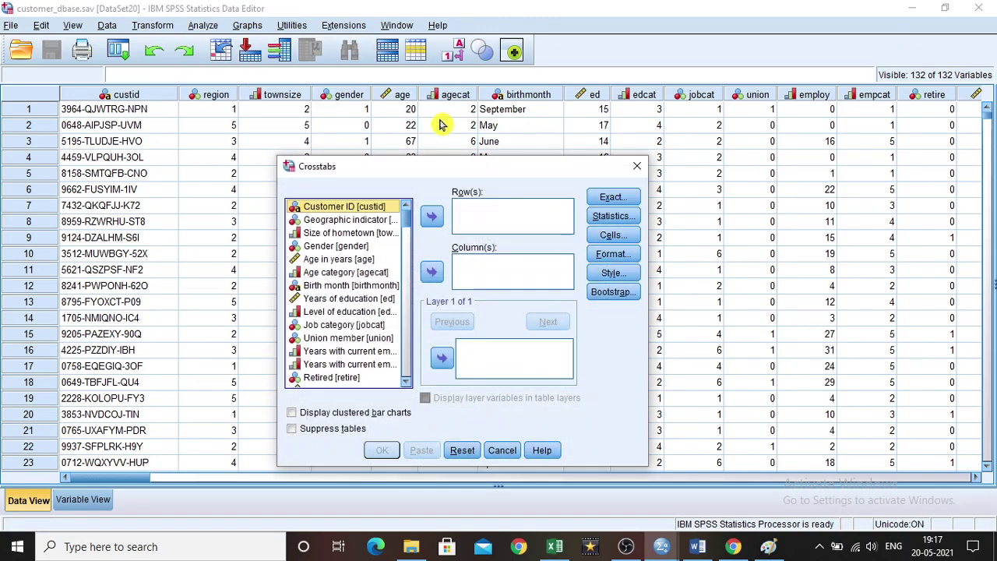
# - Put Gender [gender] in Row(s) and Age in years [age] in Column(s)
pyautogui.moveTo(408, 173); pyautogui.dragTo(392, 130)
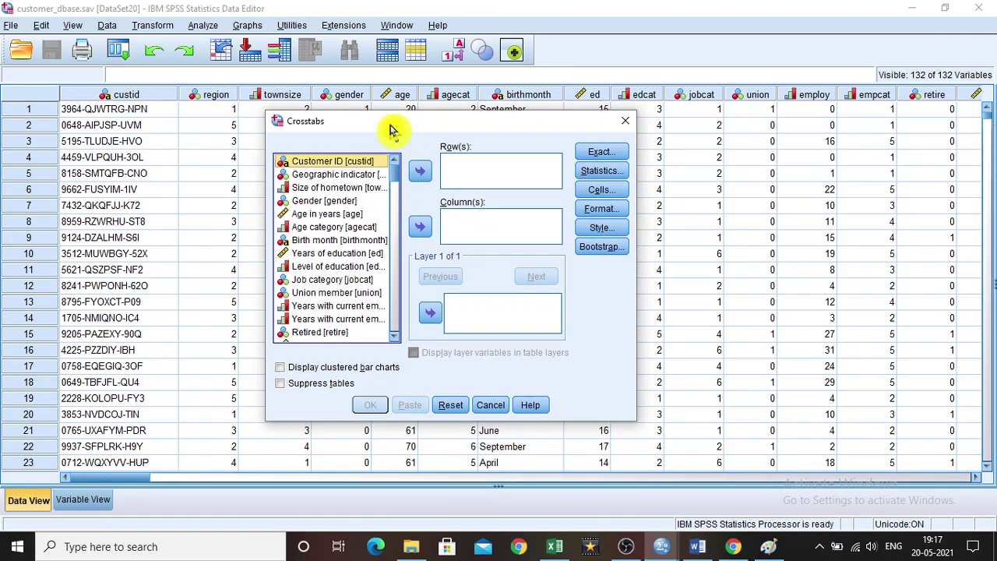
pyautogui.click(340, 202)
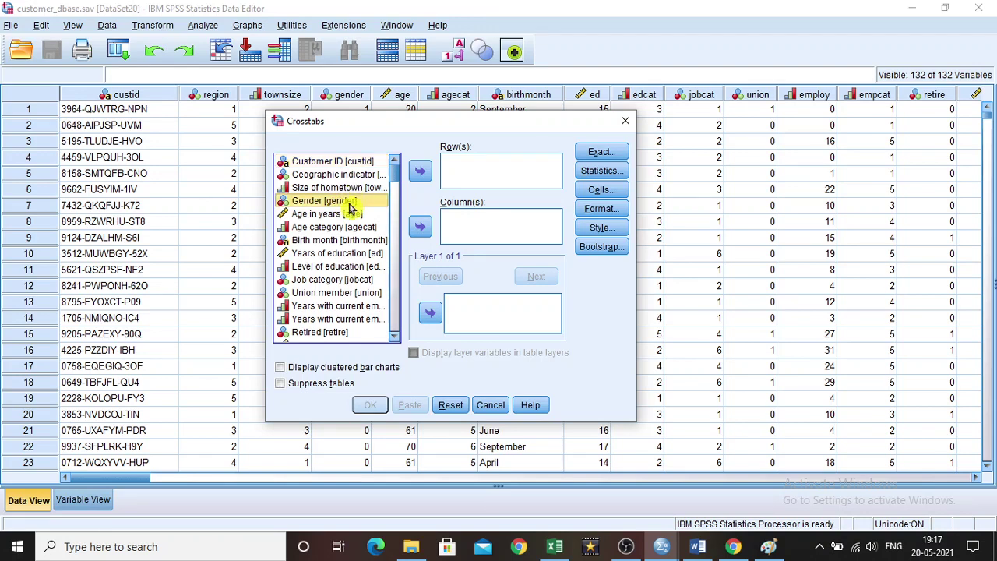
pyautogui.click(419, 177)
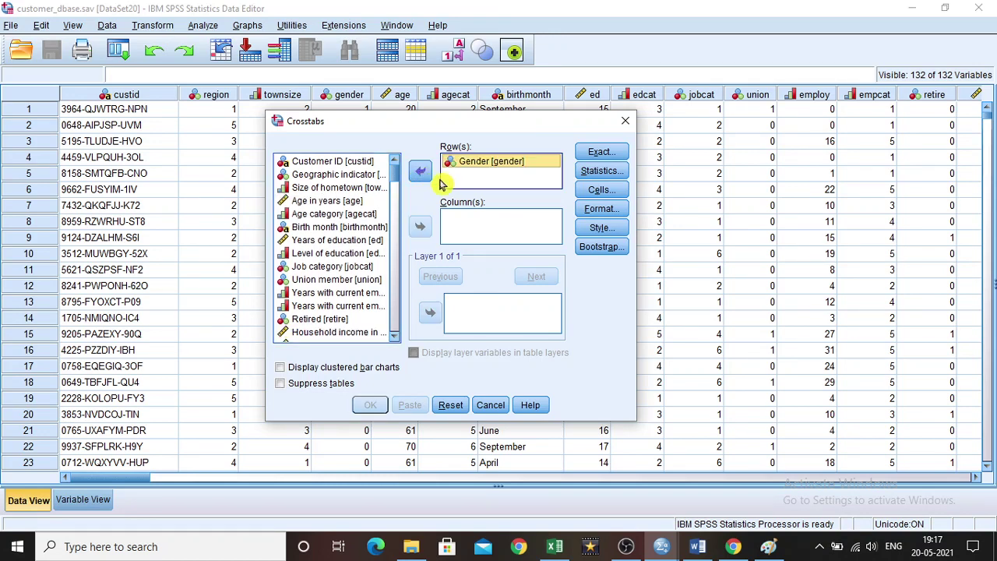
pyautogui.click(329, 201)
pyautogui.click(419, 227)
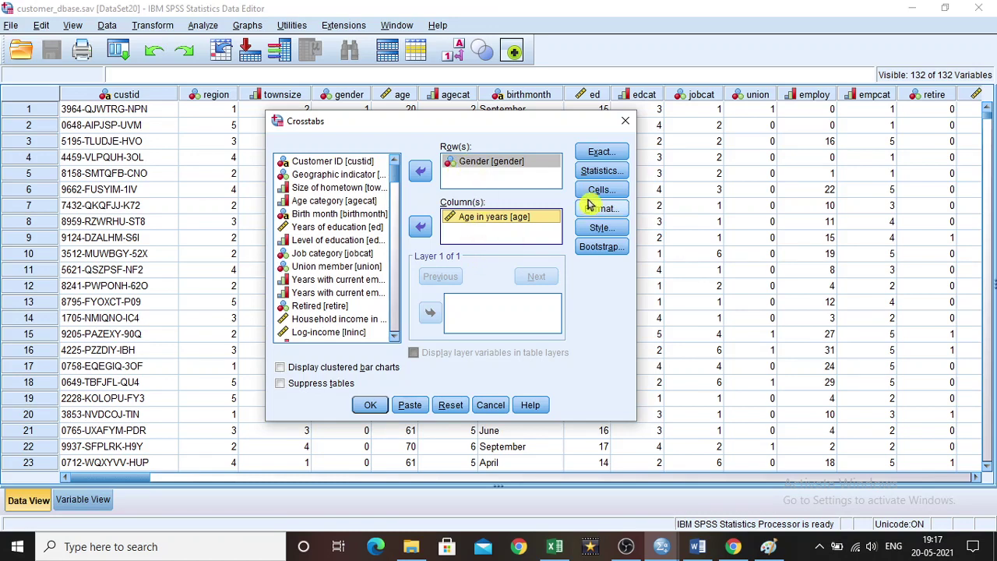
pyautogui.click(601, 157)
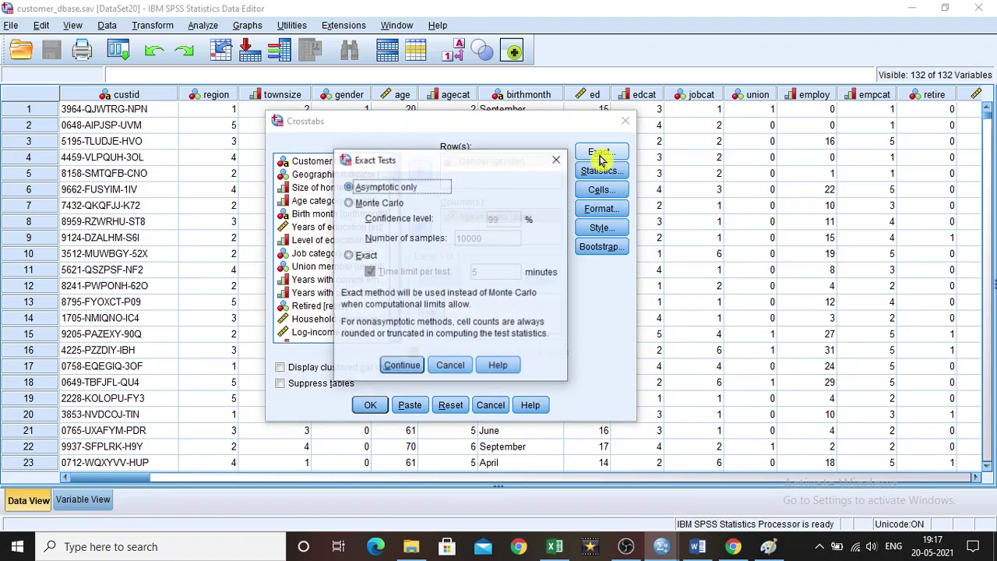
pyautogui.click(458, 369)
pyautogui.click(606, 171)
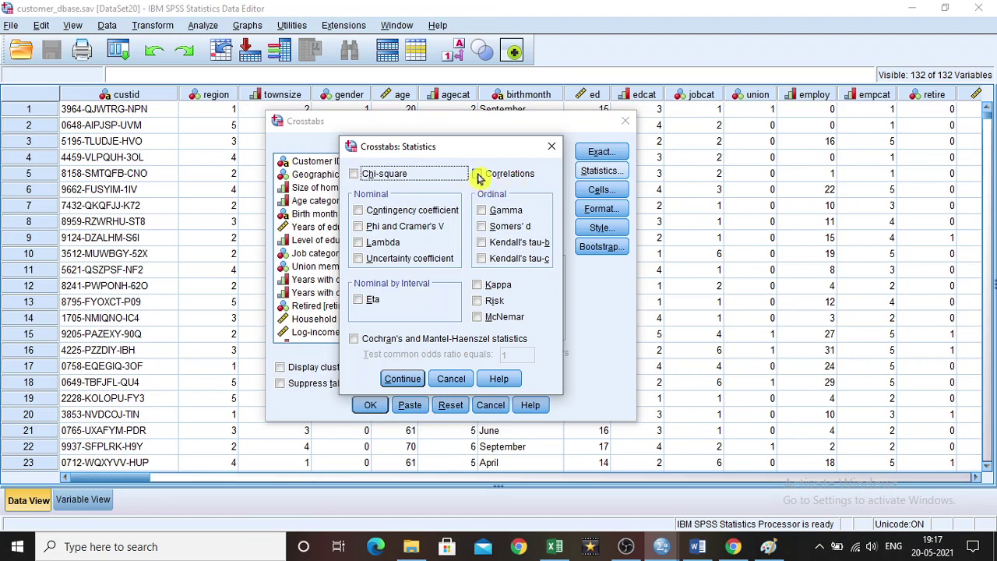
pyautogui.click(452, 379)
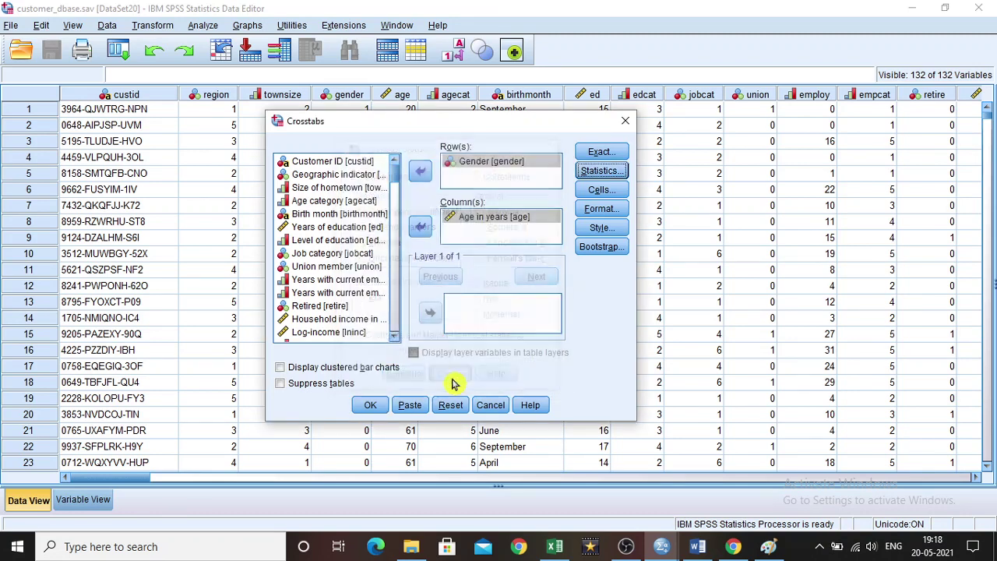
pyautogui.click(590, 192)
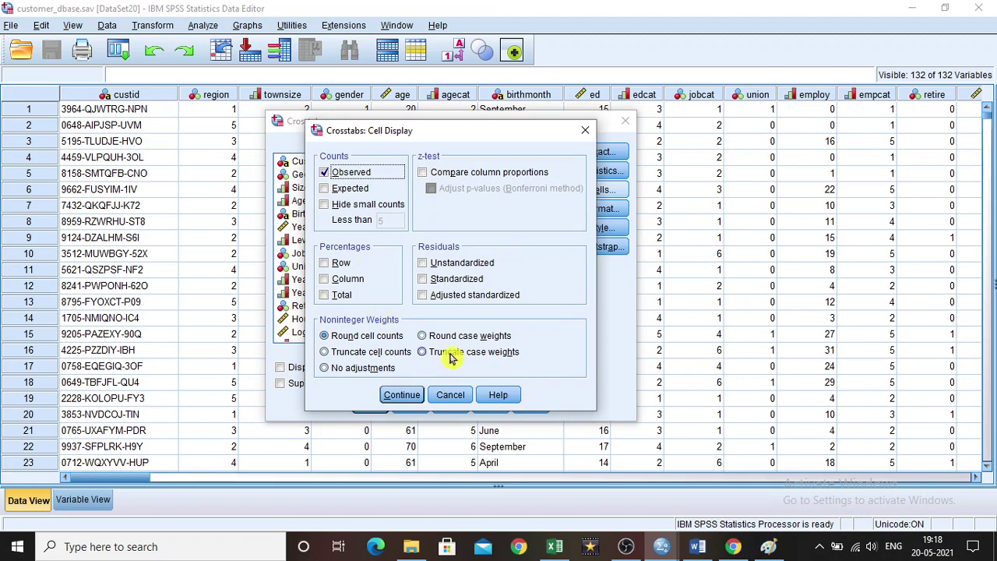
pyautogui.click(452, 398)
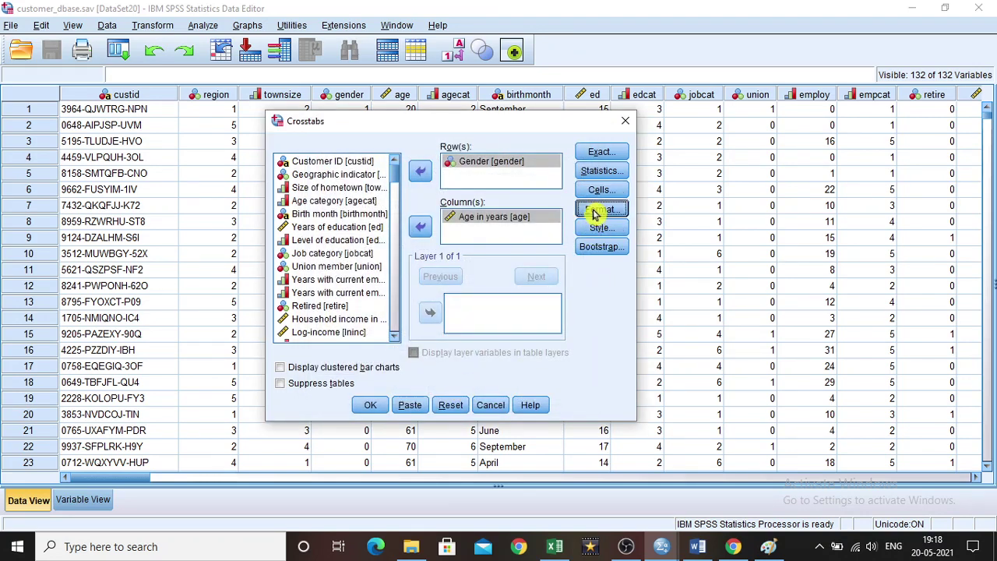
pyautogui.click(596, 210)
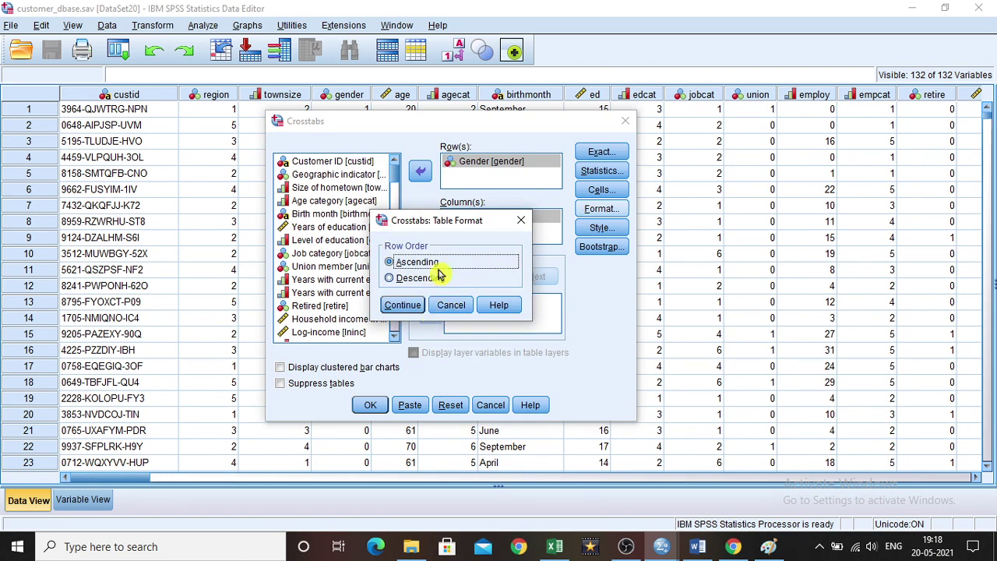
pyautogui.click(403, 306)
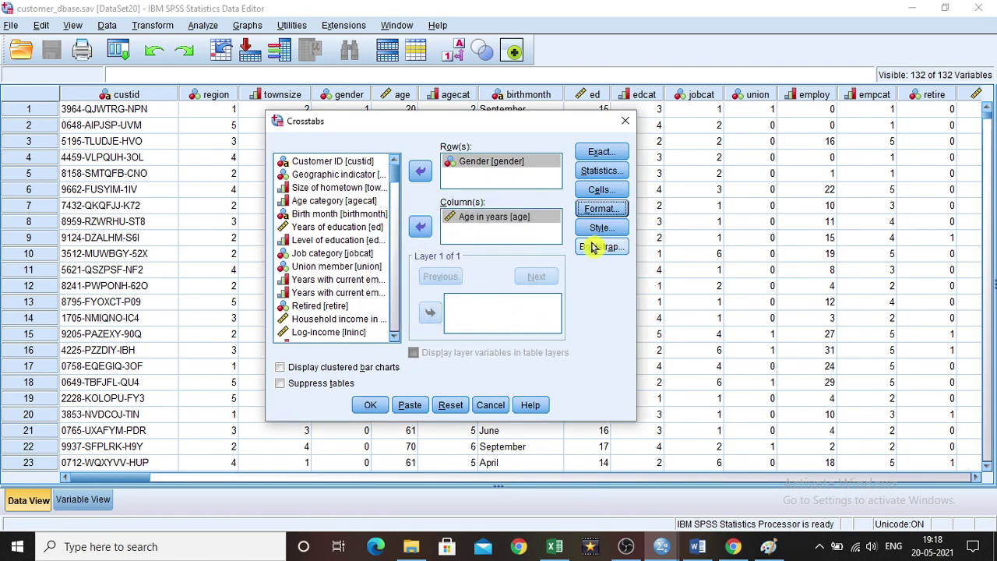
pyautogui.click(586, 227)
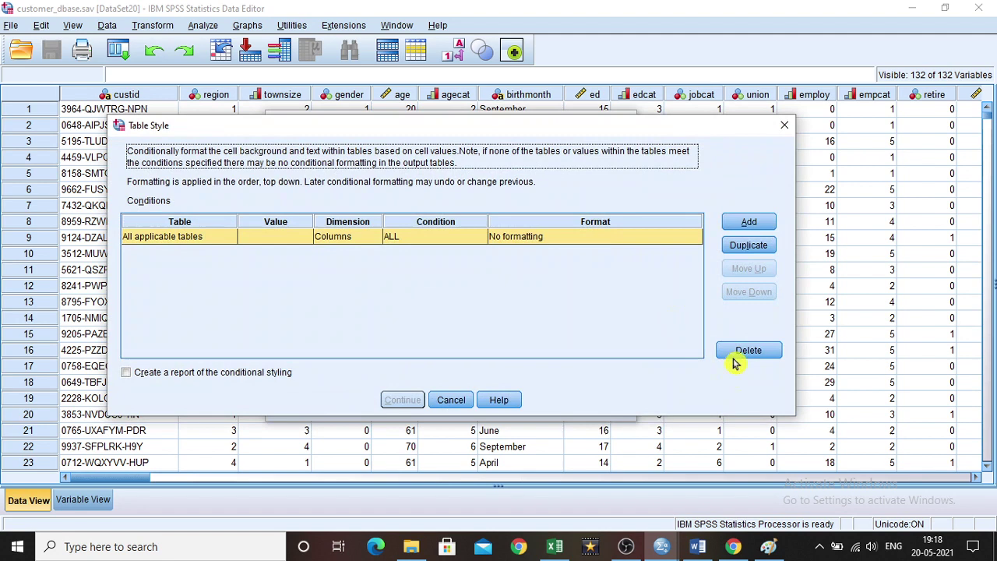
pyautogui.click(450, 400)
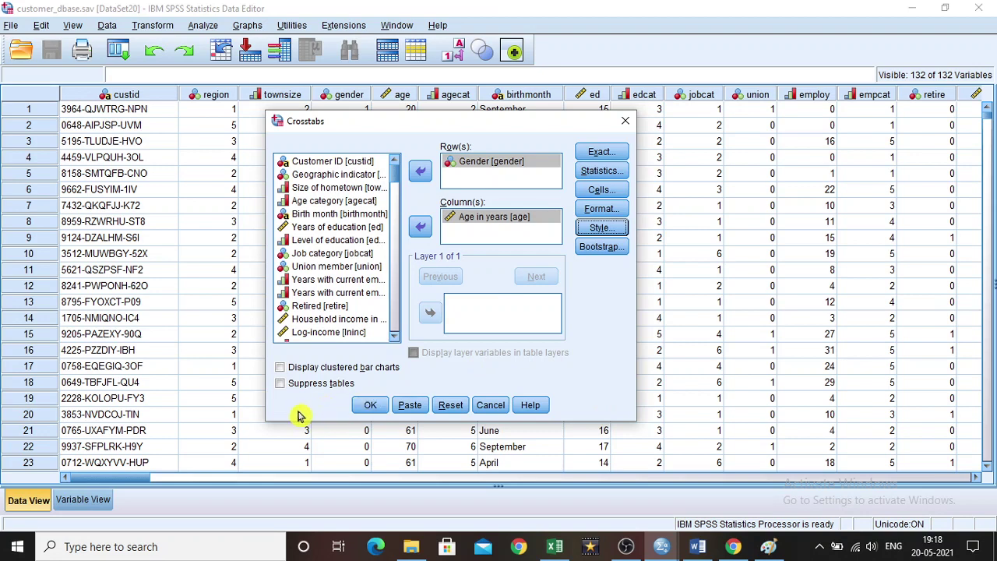
# - Turn on 'Display clustered bar charts' and run the Gender by Age crosstab
pyautogui.click(279, 371)
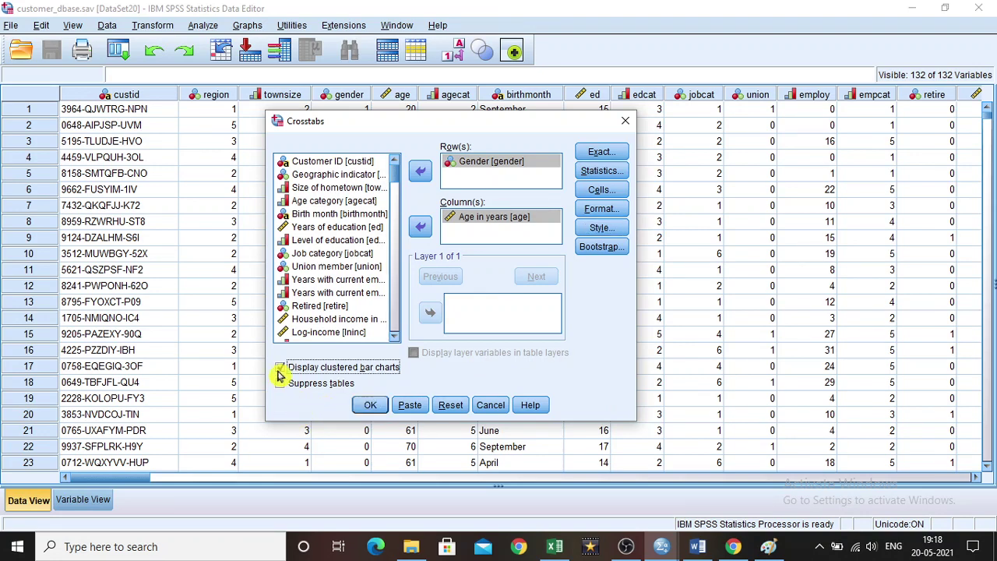
pyautogui.click(282, 369)
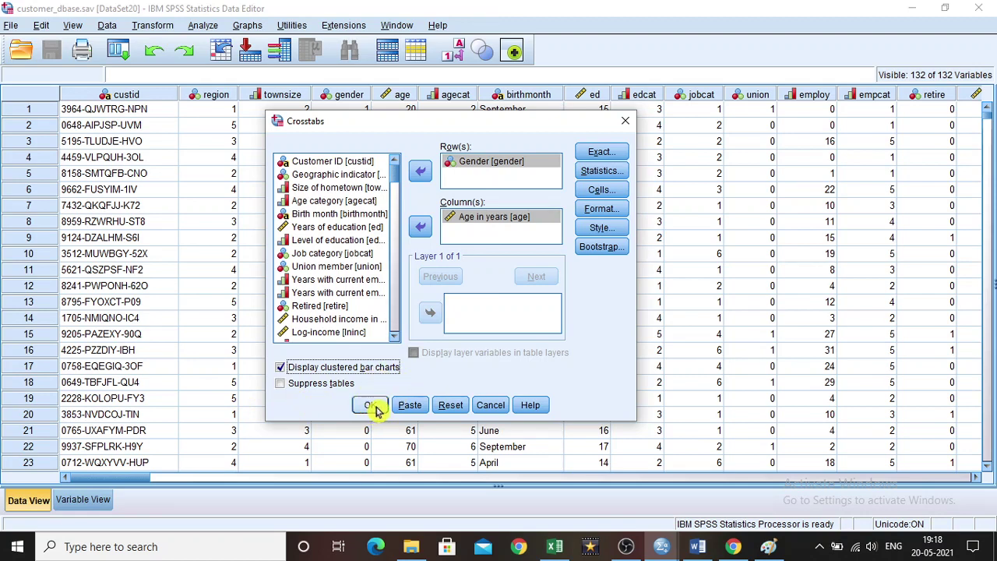
pyautogui.click(374, 406)
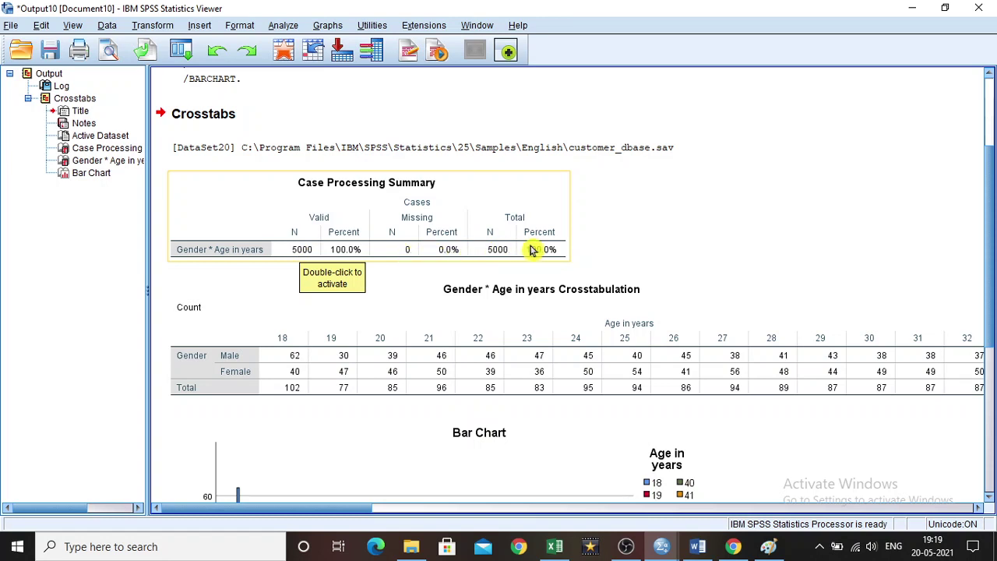
# - Select the Gender * Age in years crosstabulation table showing 102 customers aged 18
pyautogui.click(245, 312)
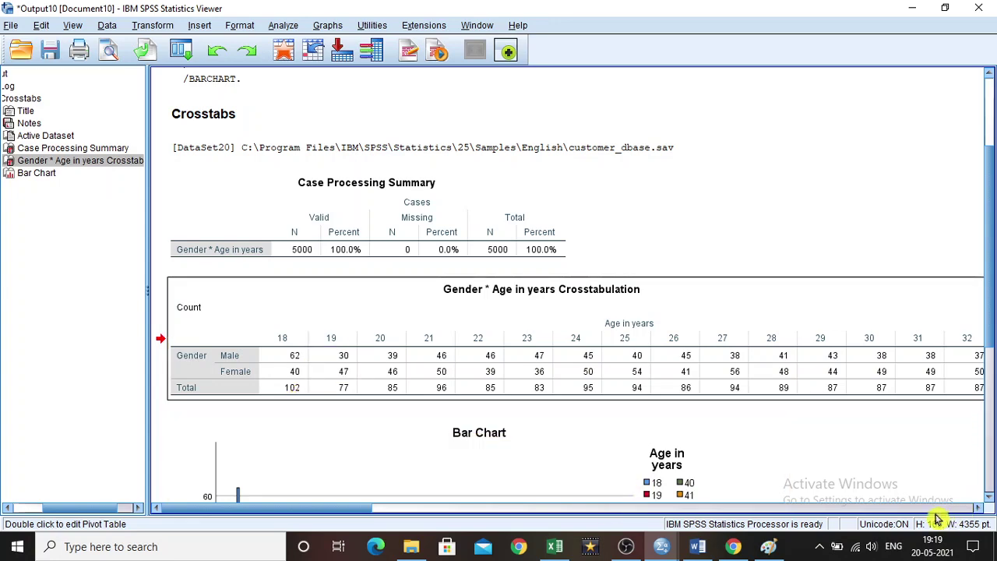
pyautogui.moveTo(336, 512); pyautogui.dragTo(946, 525)
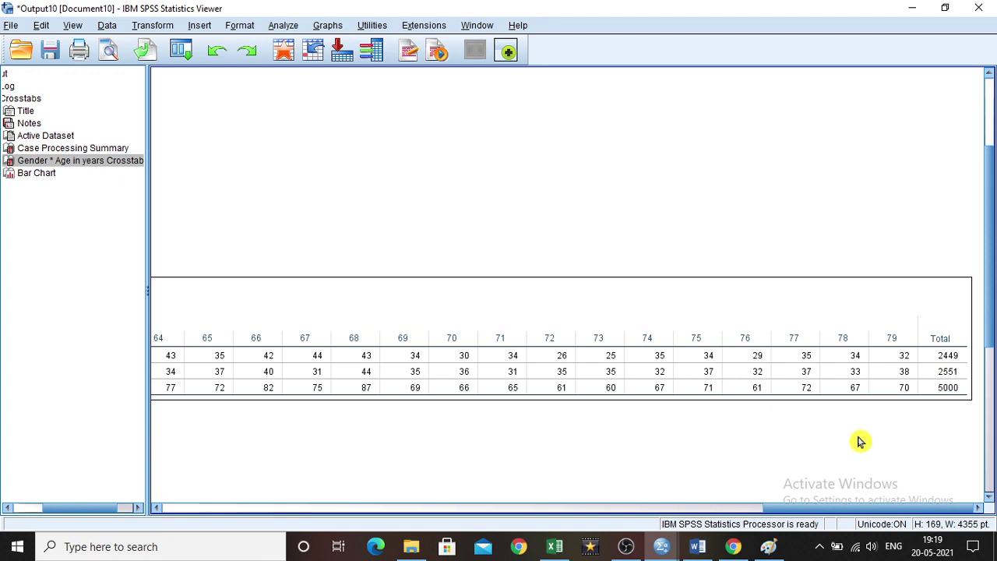
pyautogui.click(972, 358)
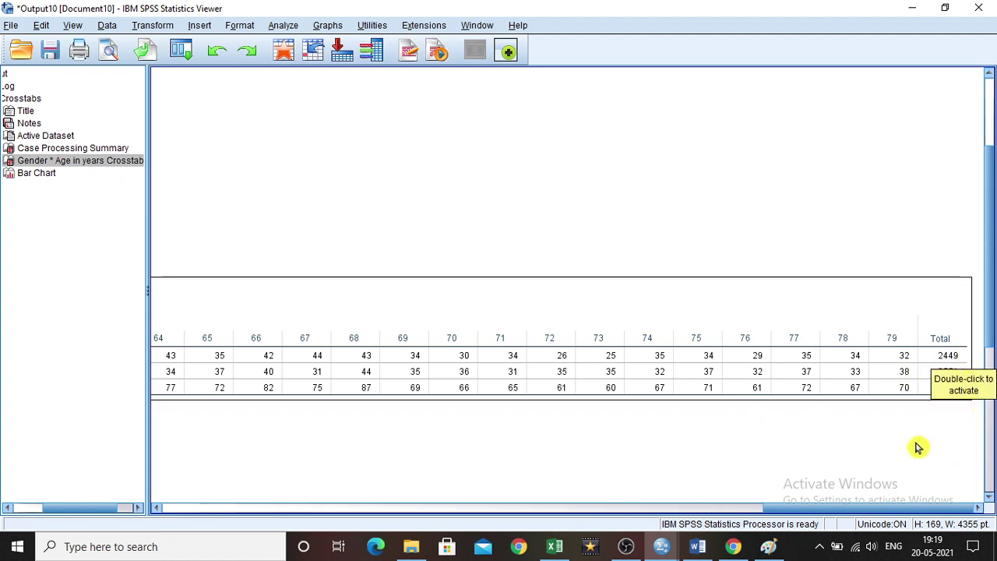
pyautogui.click(421, 472)
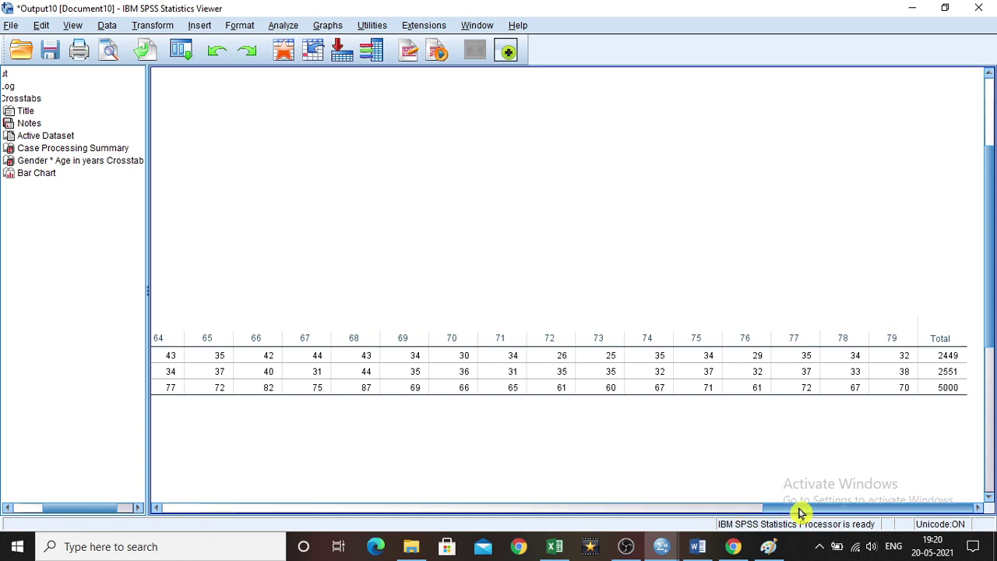
pyautogui.moveTo(801, 510); pyautogui.dragTo(138, 502)
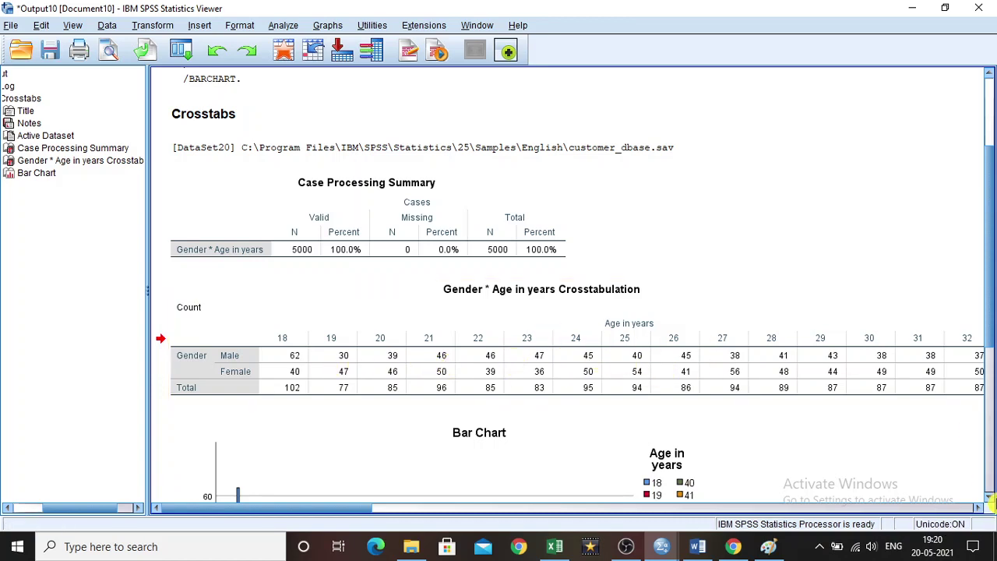
pyautogui.scroll(-10, 991, 502)
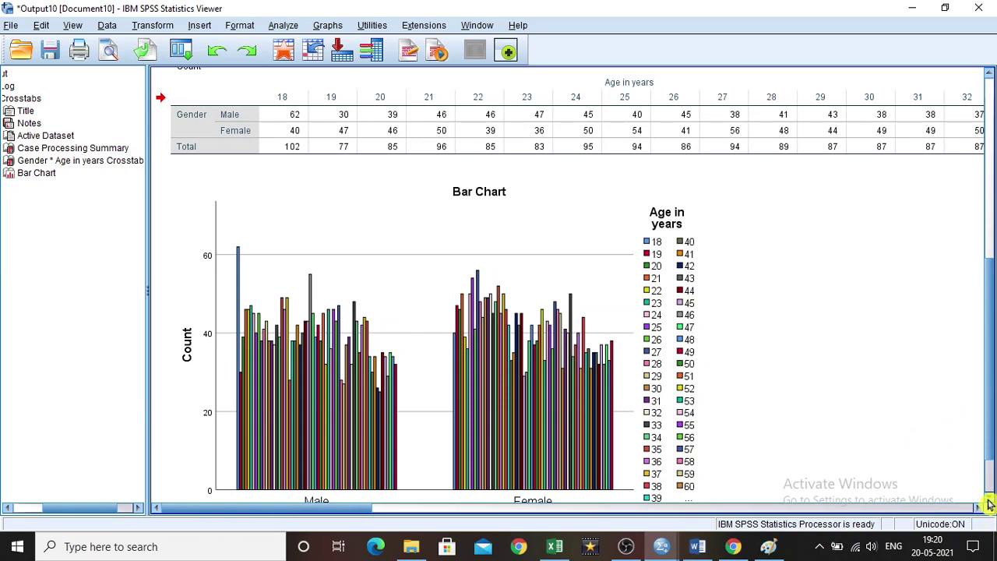
pyautogui.scroll(-3, 989, 505)
pyautogui.scroll(10, 947, 308)
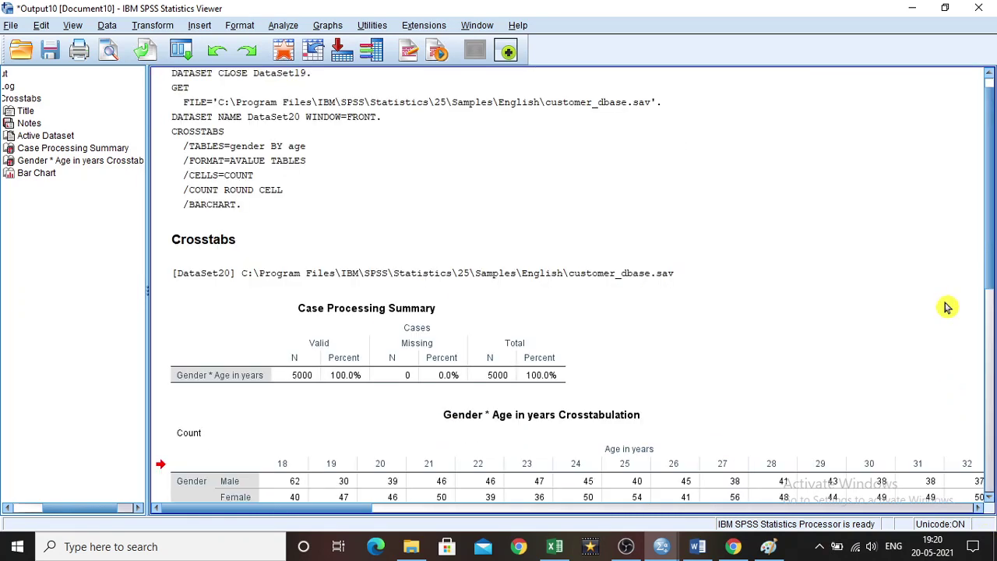